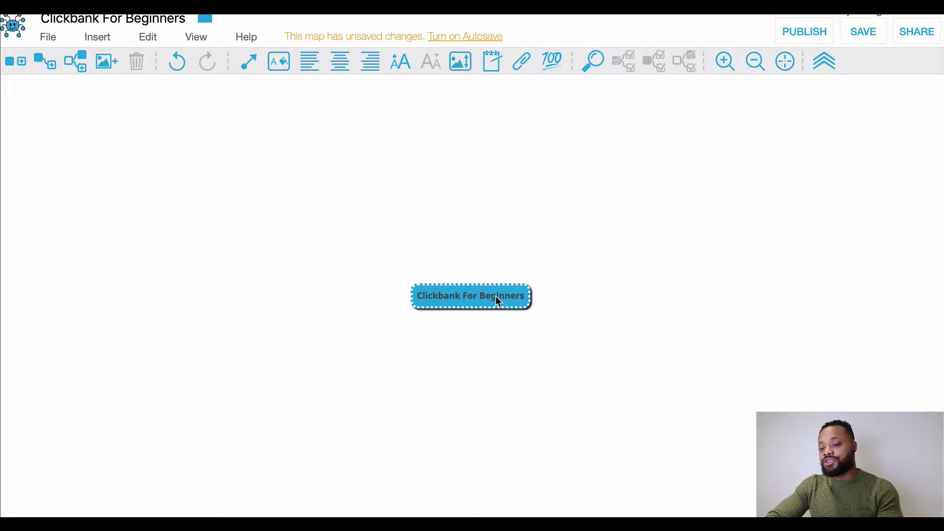
Add a child node "Manually Spy on Campaigns" to the "Clickbank For Beginners" topic and widen it to fit on one line.
key("Tab")
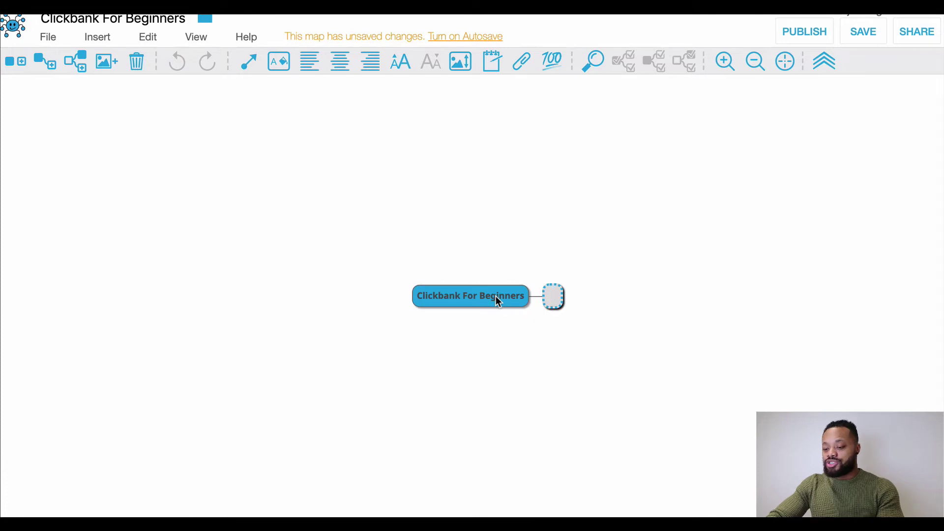
key("Escape")
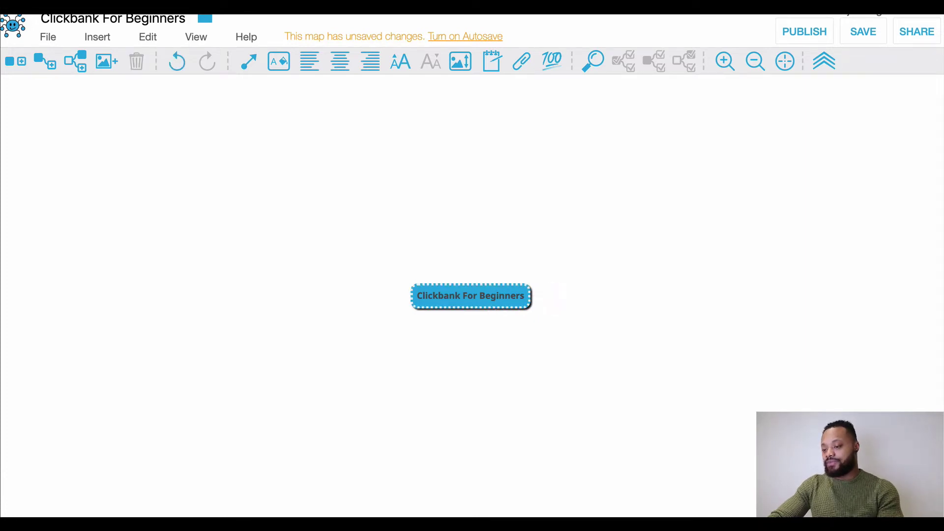
key("Tab")
type("Manu")
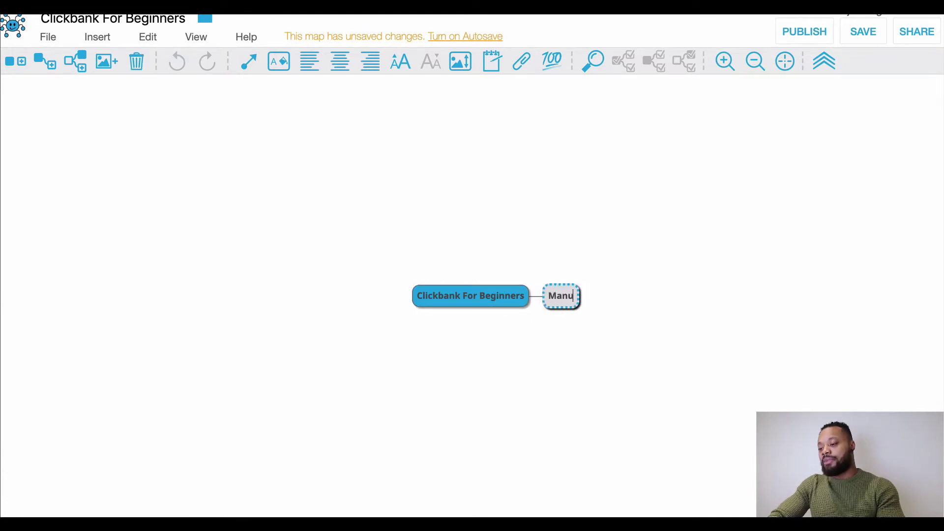
type("ally Spy on")
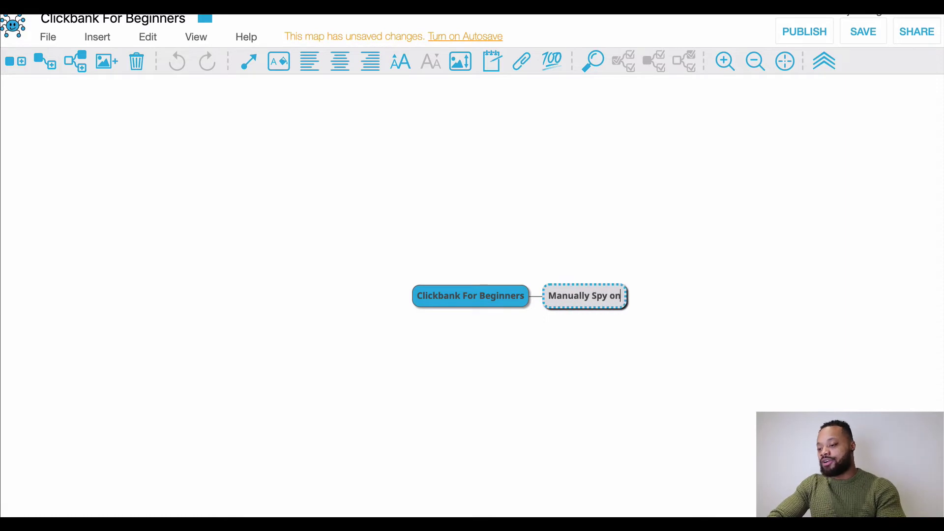
type(" Campaigns")
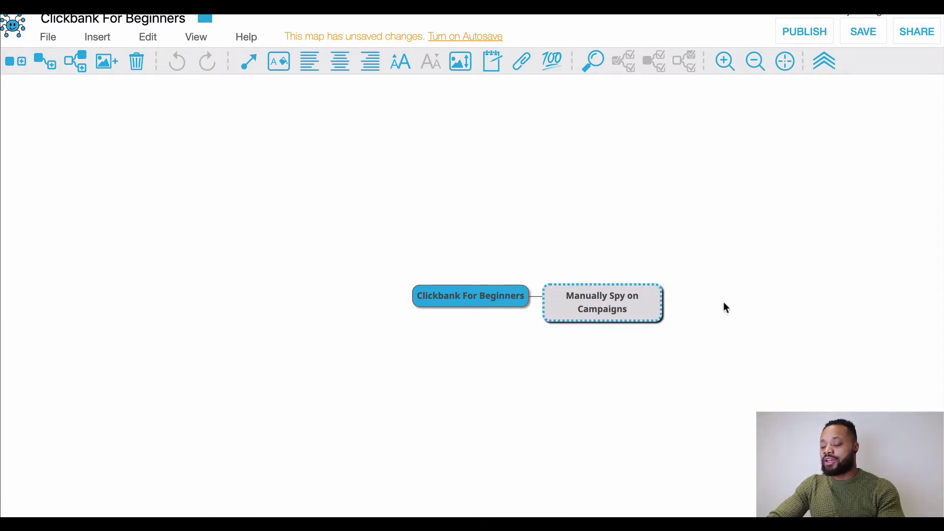
left_click(659, 309)
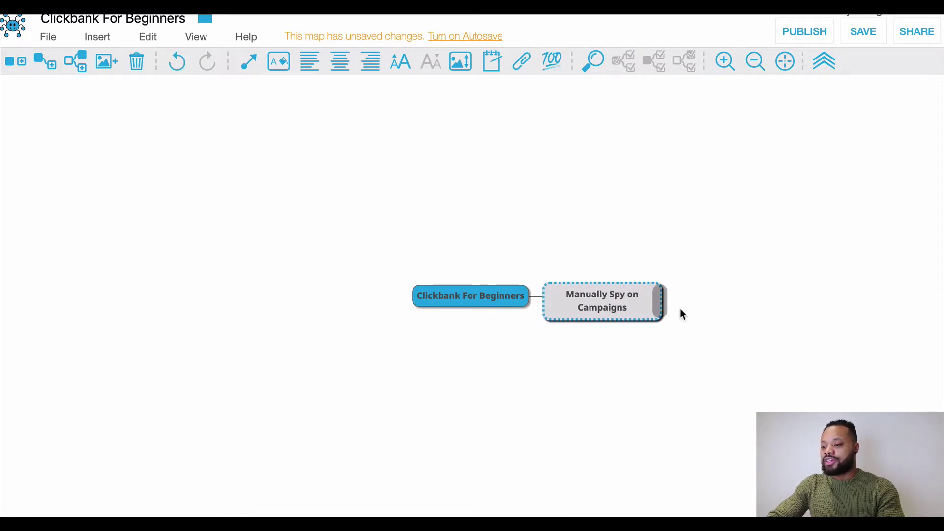
left_click_drag(659, 301, 687, 294)
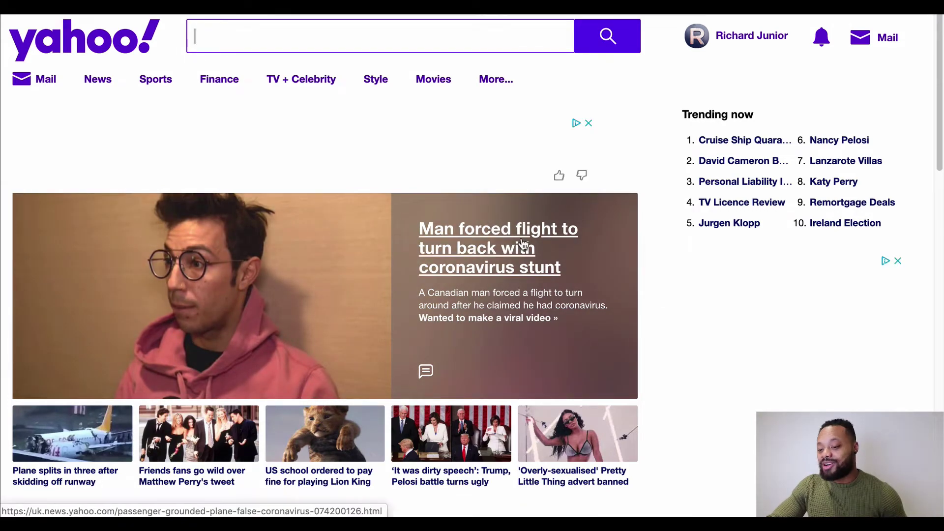
Examine the Yahoo homepage feed for ads placed among the news stories, comparing their headlines and images.
scroll(523, 244, "down", 5)
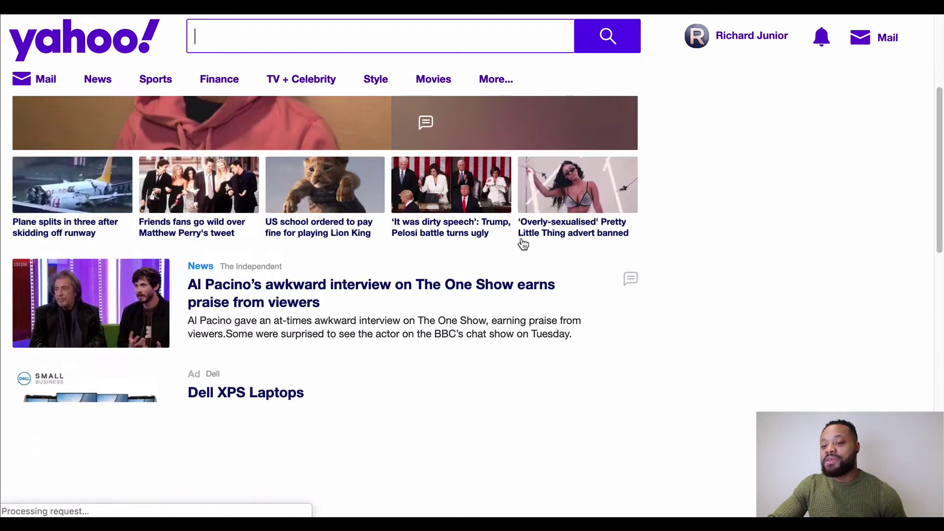
scroll(522, 241, "down", 6)
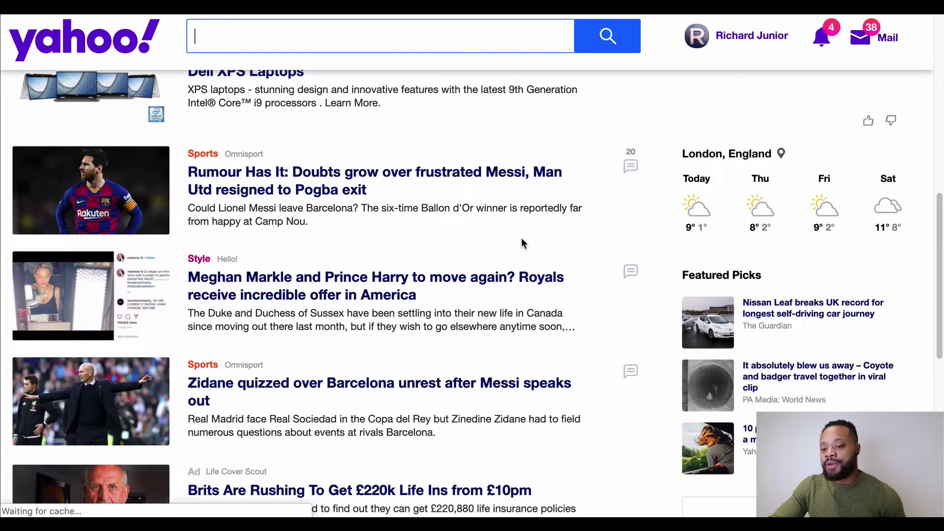
scroll(278, 257, "down", 3)
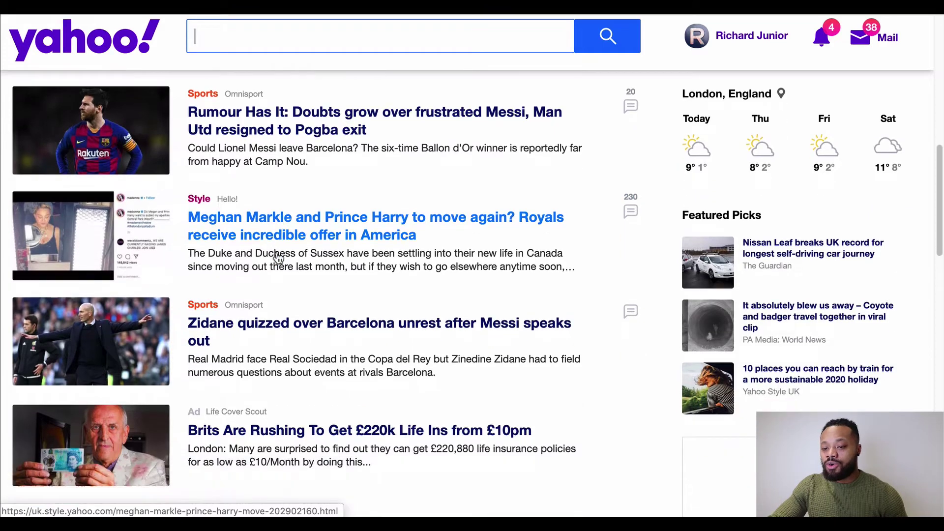
scroll(278, 257, "down", 1)
left_click(203, 322)
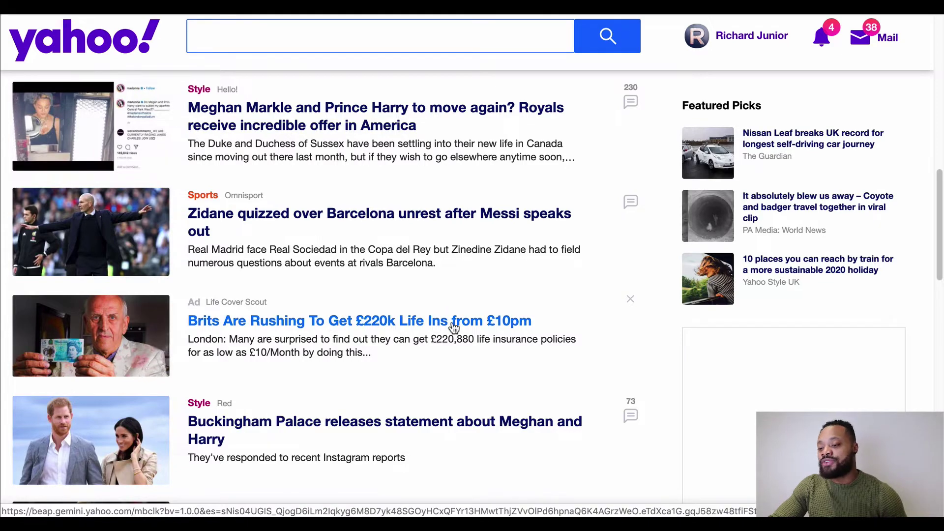
scroll(453, 327, "down", 5)
scroll(453, 327, "down", 4)
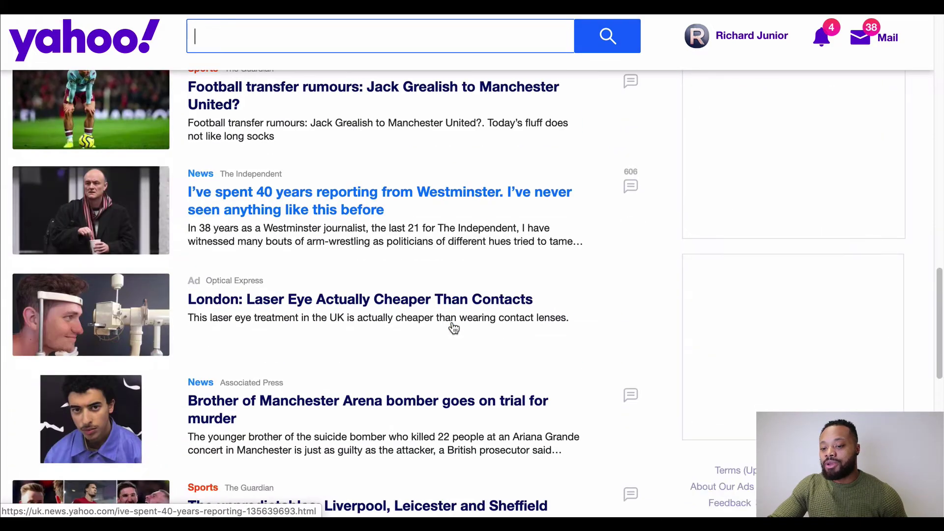
scroll(386, 320, "down", 4)
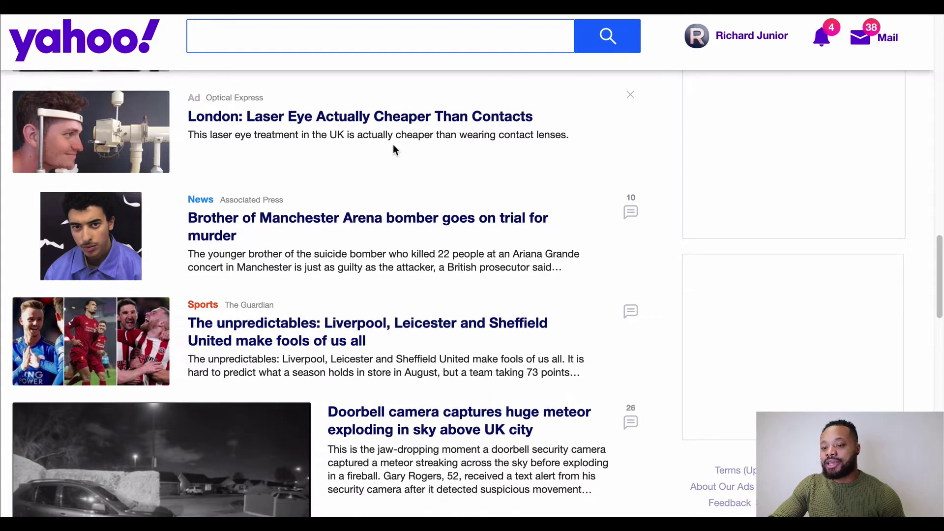
scroll(394, 144, "up", 9)
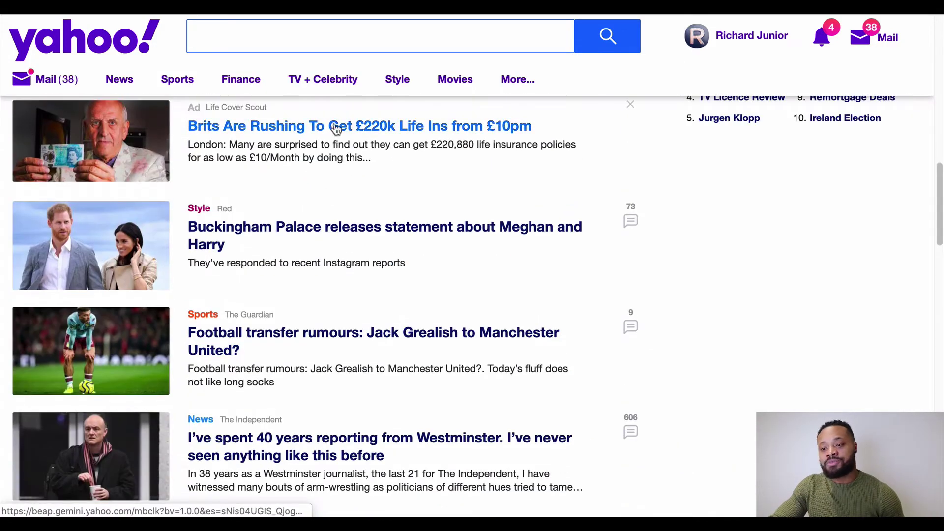
scroll(350, 126, "down", 1)
scroll(350, 127, "down", 15)
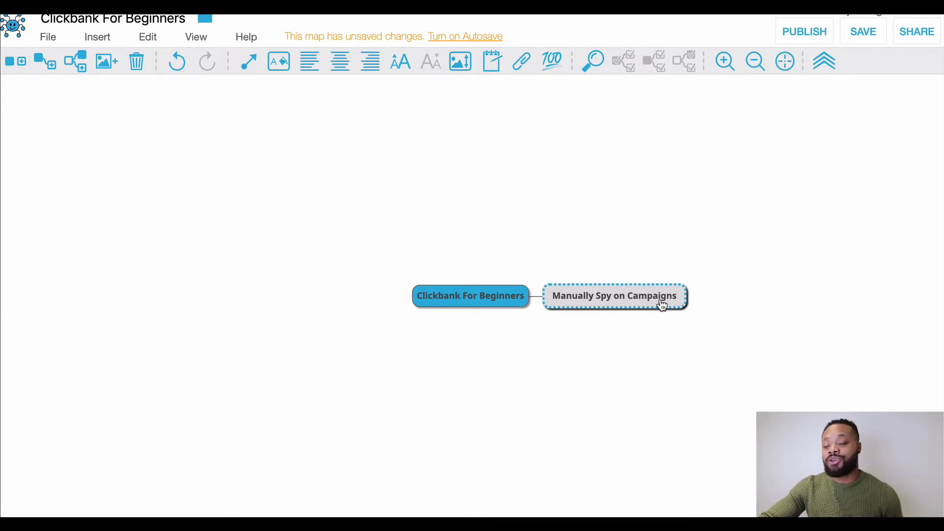
Add a child node "Takes Time" to "Manually Spy on Campaigns" in the mind map.
left_click(473, 298)
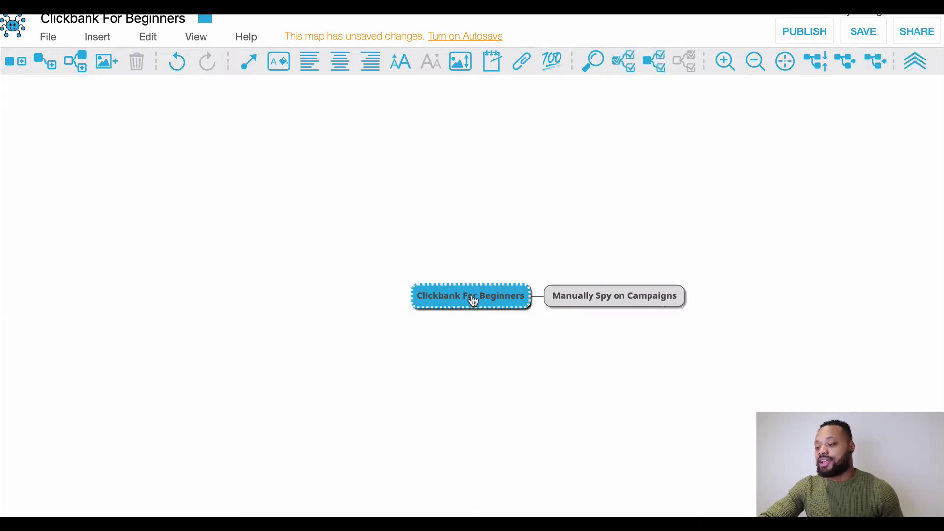
left_click(615, 301)
key("Tab")
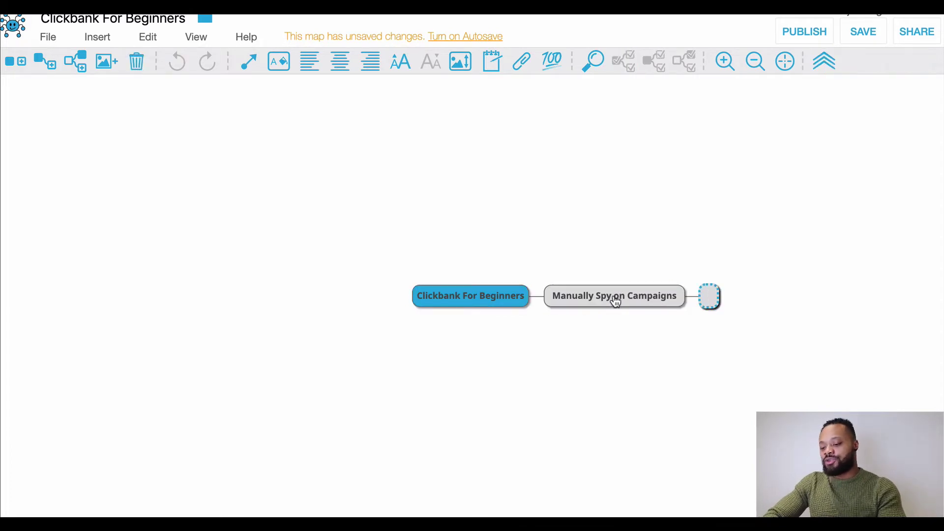
type("Takes Time")
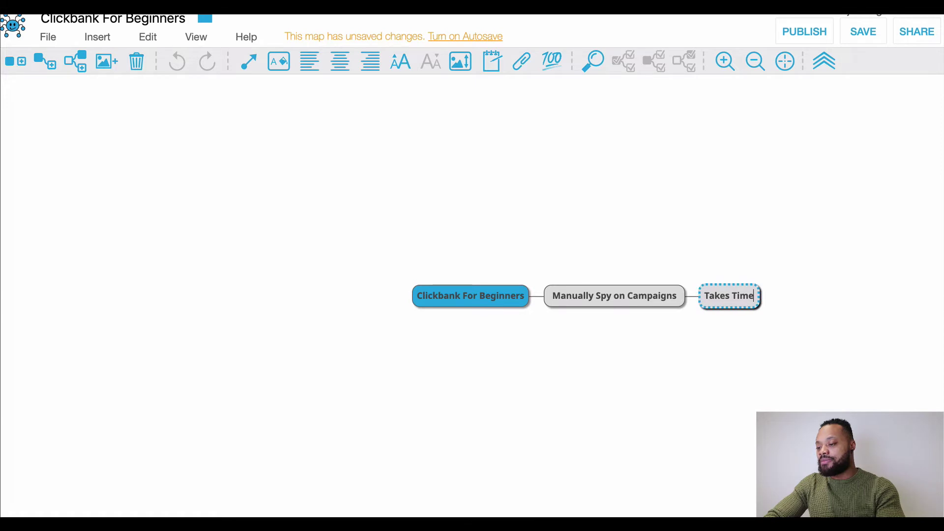
left_click(627, 305)
key("Tab")
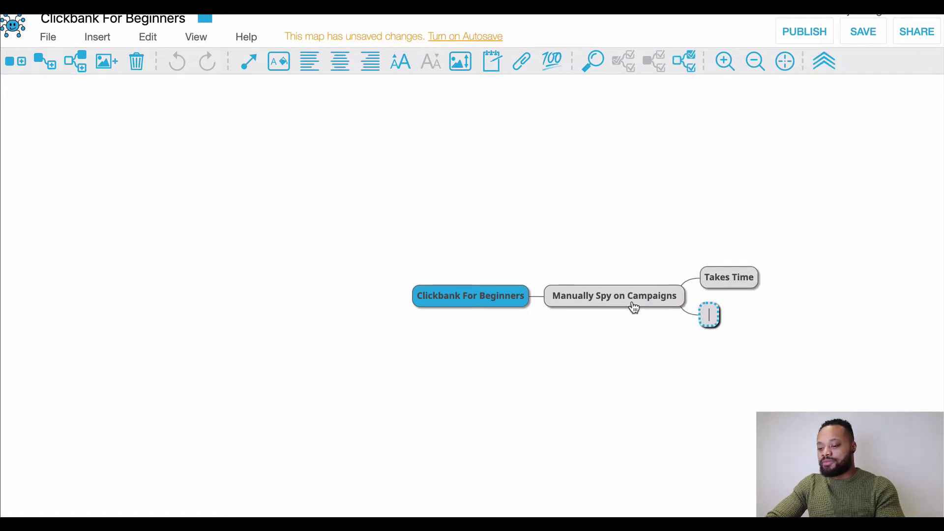
left_click(619, 300)
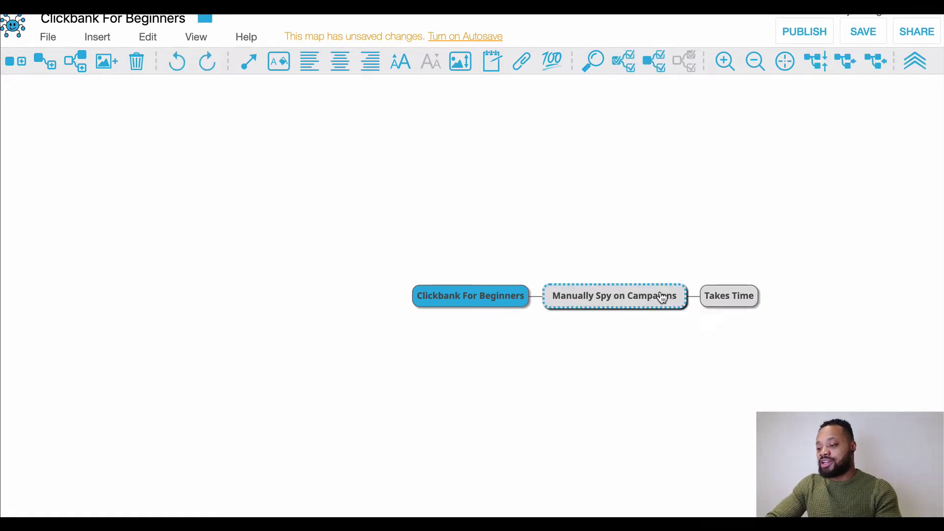
Change the text of the "Takes Time" node to "Takes A LOT OF Time".
left_click(744, 301)
left_click(733, 297)
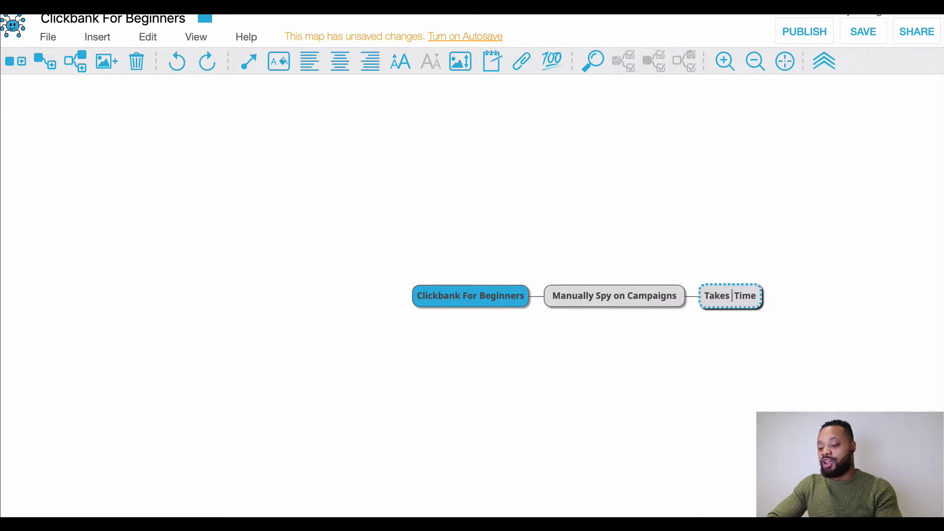
type("ALOT OF")
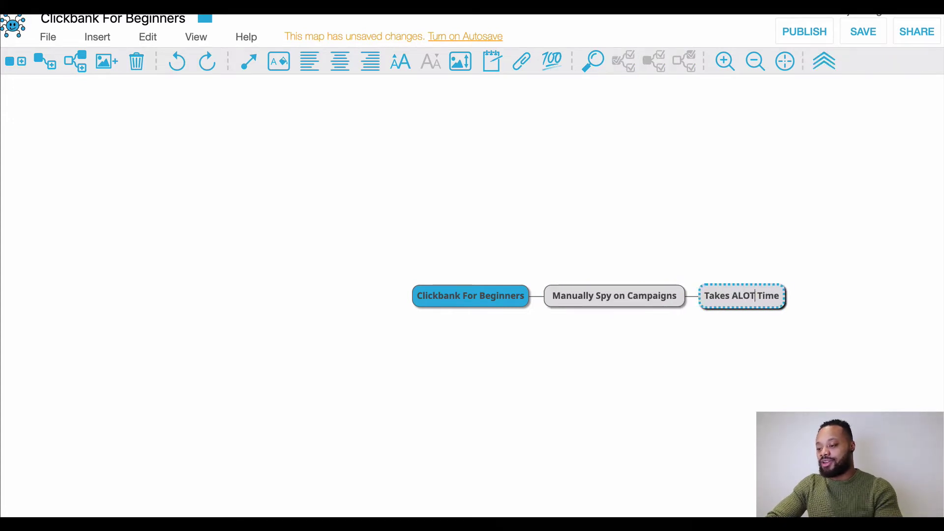
left_click(738, 297)
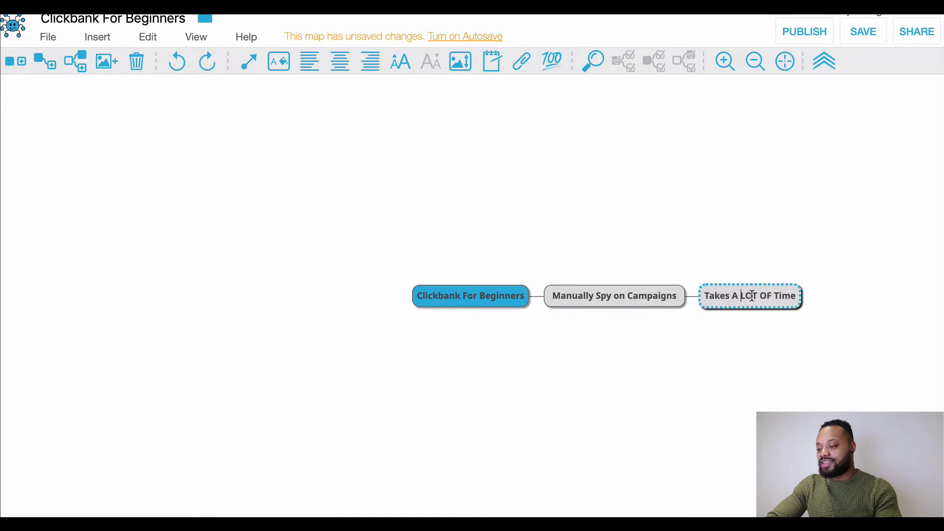
Add a second child node "You lack data" to "Manually Spy on Campaigns".
left_click(667, 300)
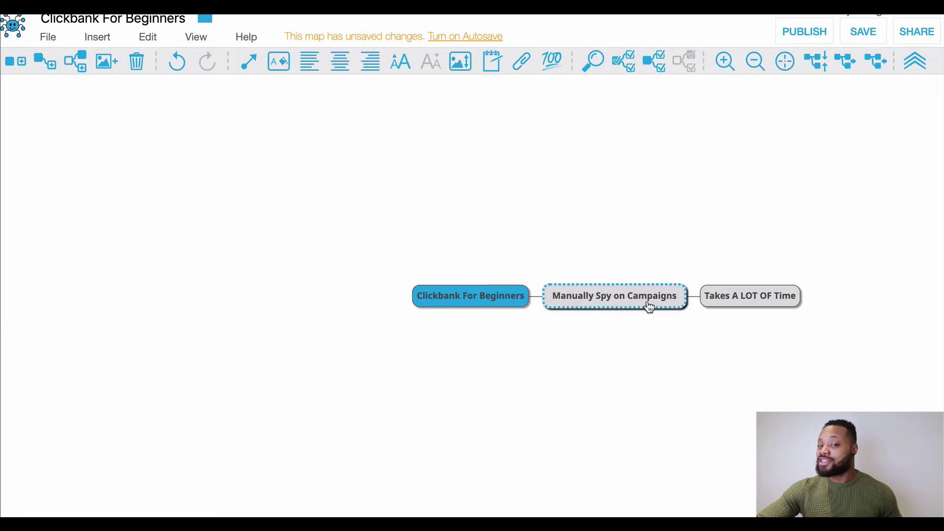
key("Tab")
type("Y")
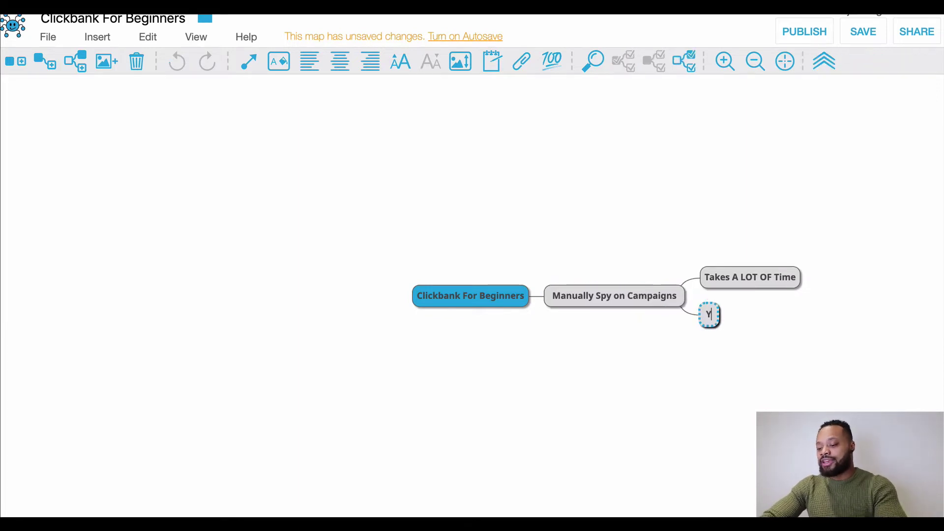
type("ou lack data")
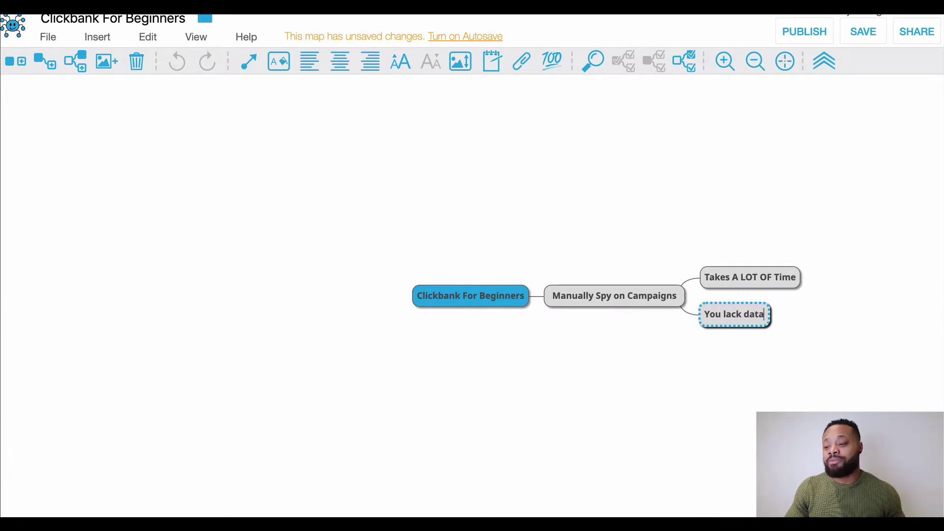
Add a child node "Utilise Spy Tools" to "Clickbank For Beginners" and move it beneath "Manually Spy on Campaigns".
left_click(500, 298)
key("Tab")
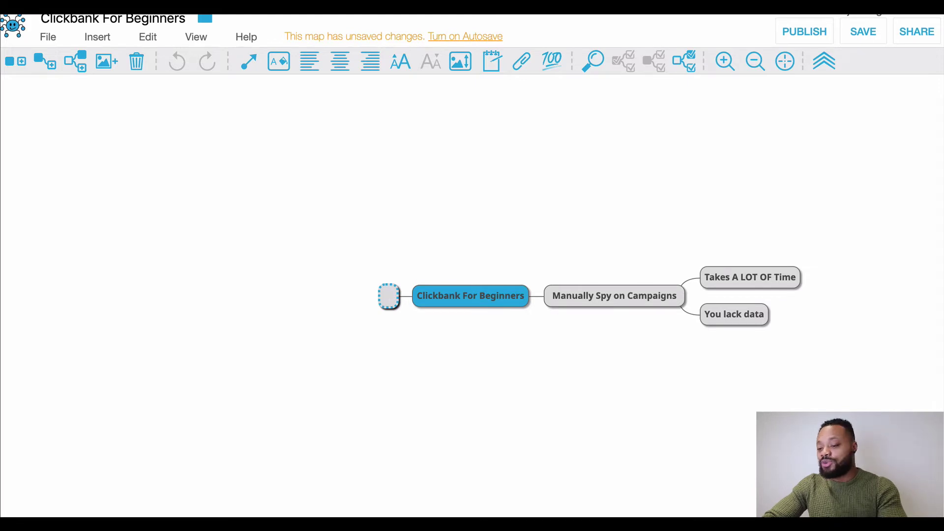
type("Util")
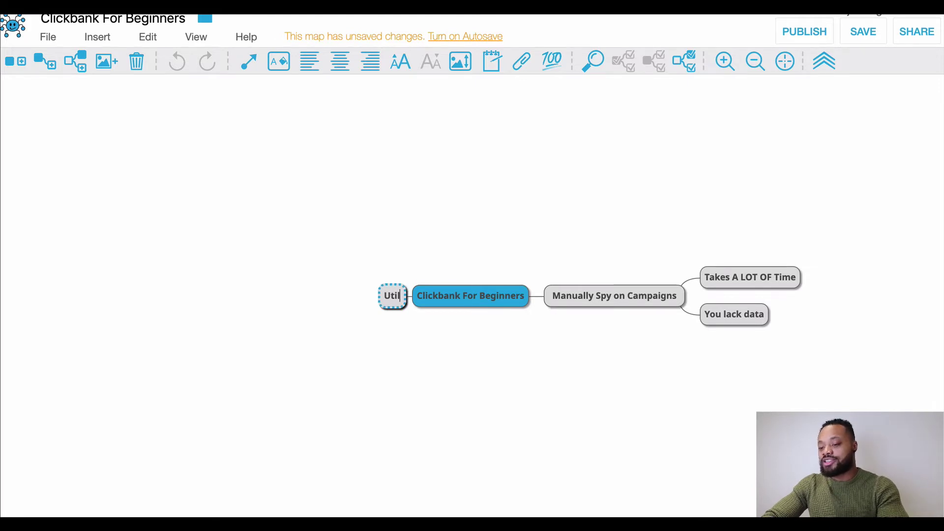
type("ise Spy Topls")
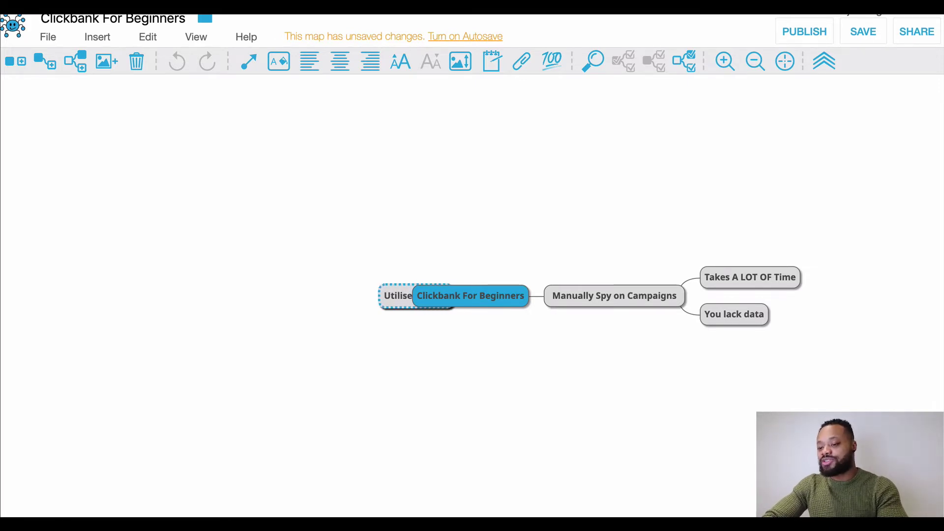
key("Return")
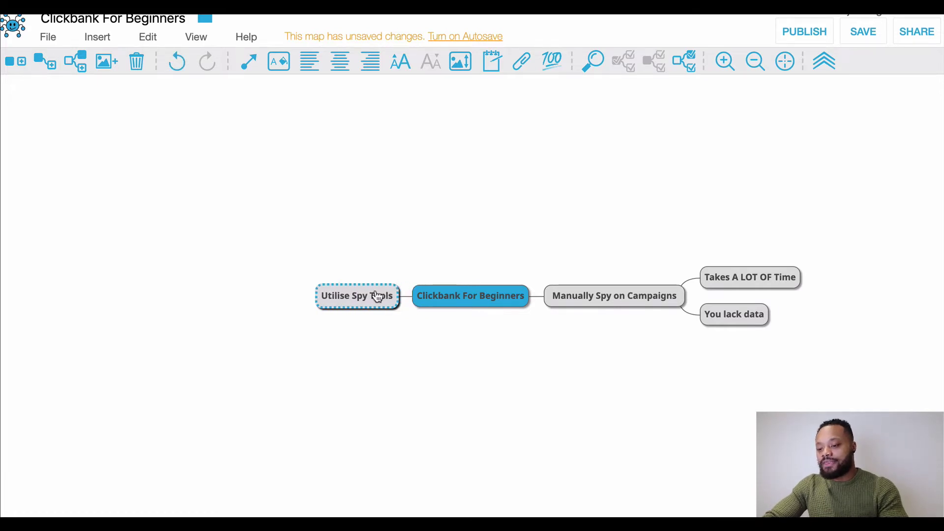
double_click(378, 295)
left_click(382, 295)
key("Delete")
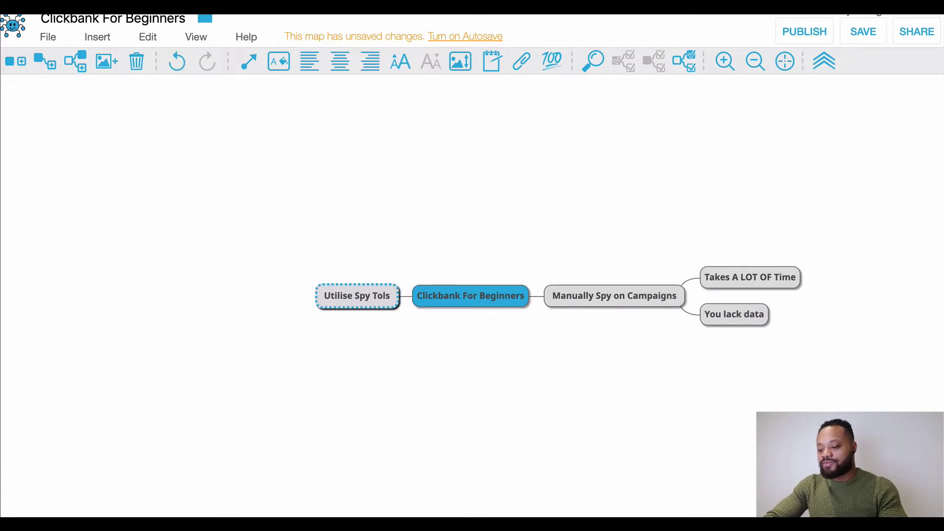
type("o")
left_click_drag(342, 306, 624, 338)
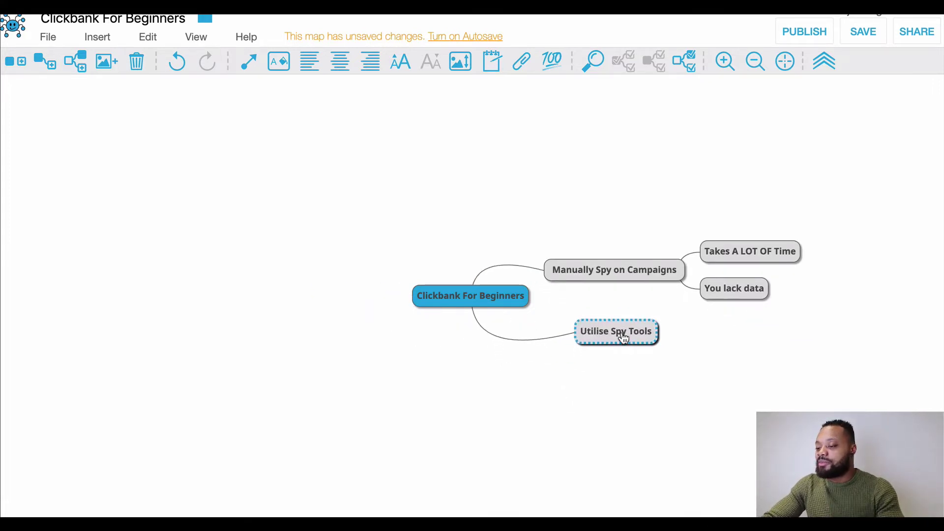
Add a child node "For Facebook" to "Utilise Spy Tools".
key("Tab")
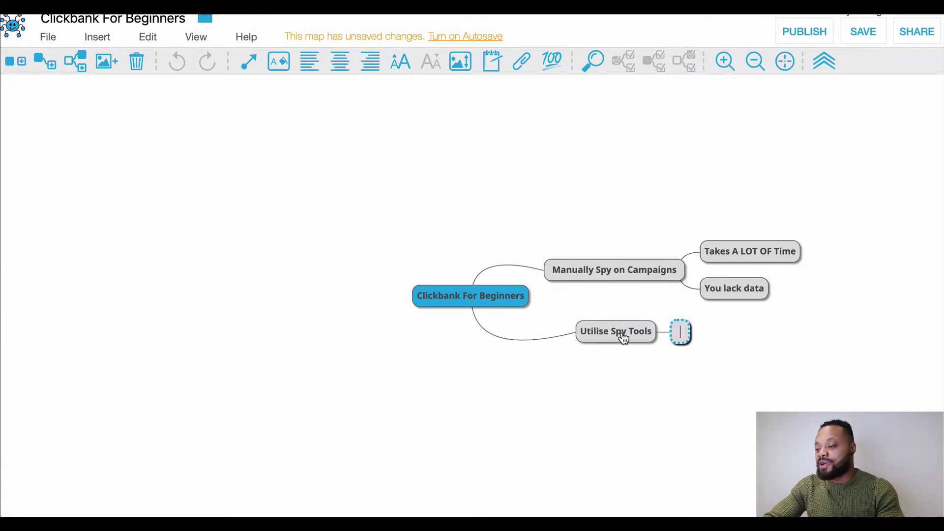
type("F")
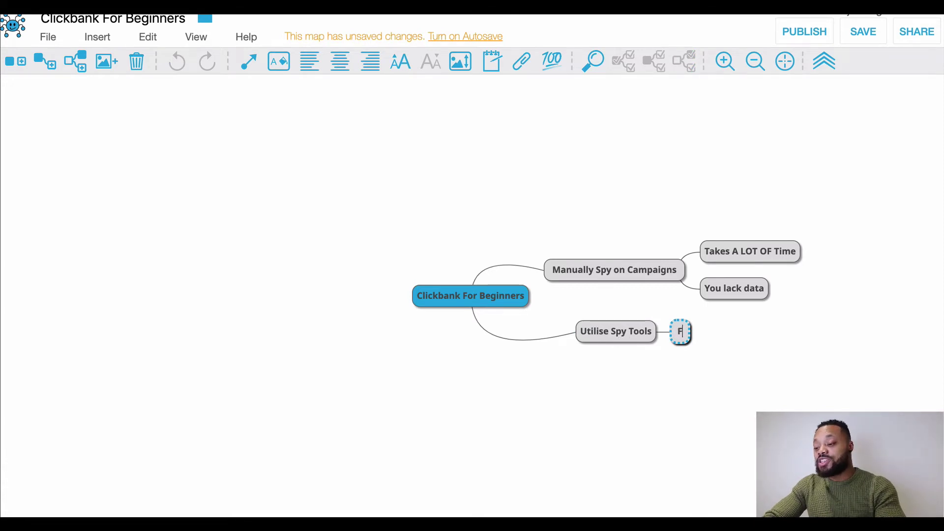
type("or Facebook")
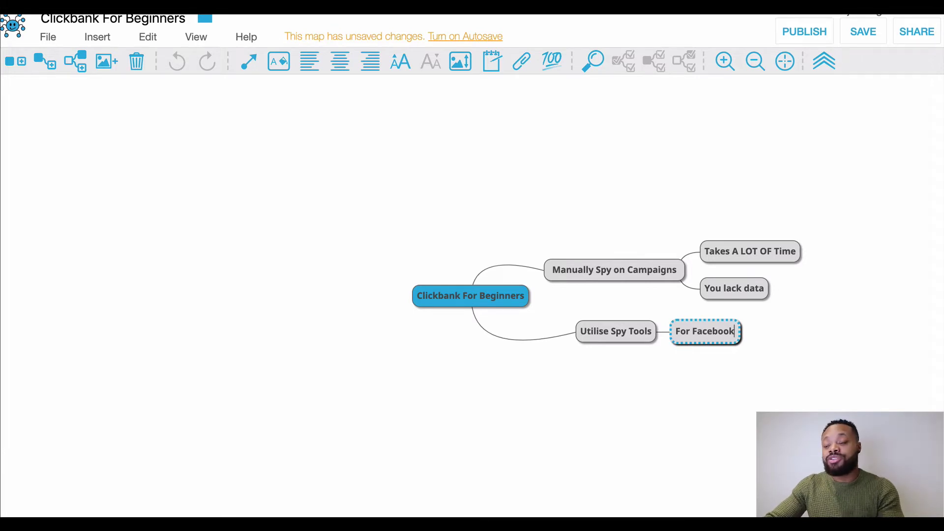
Add a child node "Ad Spy" to the "For Facebook" node.
key("Tab")
type("Ad")
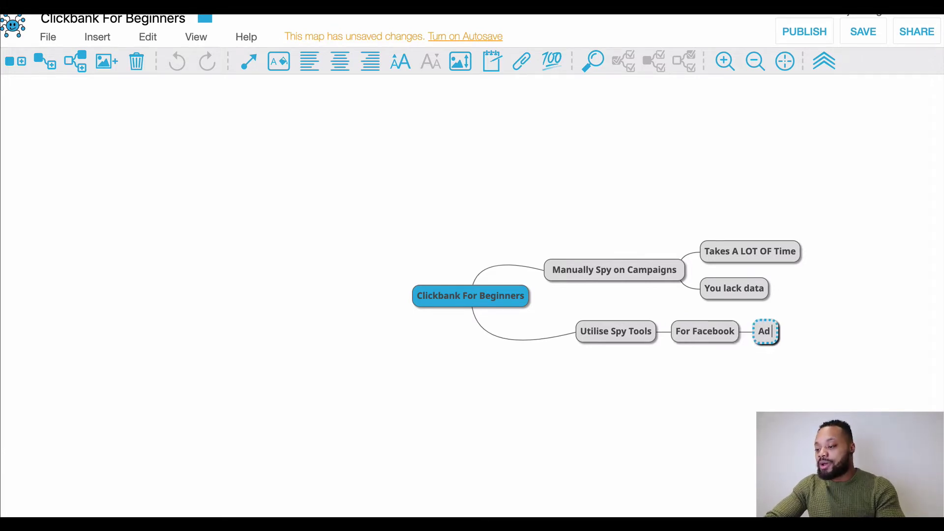
type(" Spy")
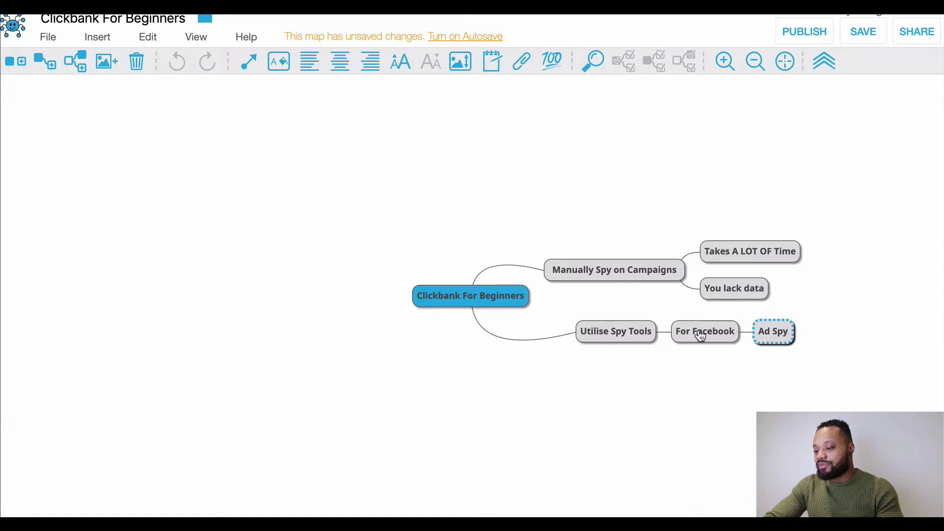
left_click(690, 333)
left_click(780, 338)
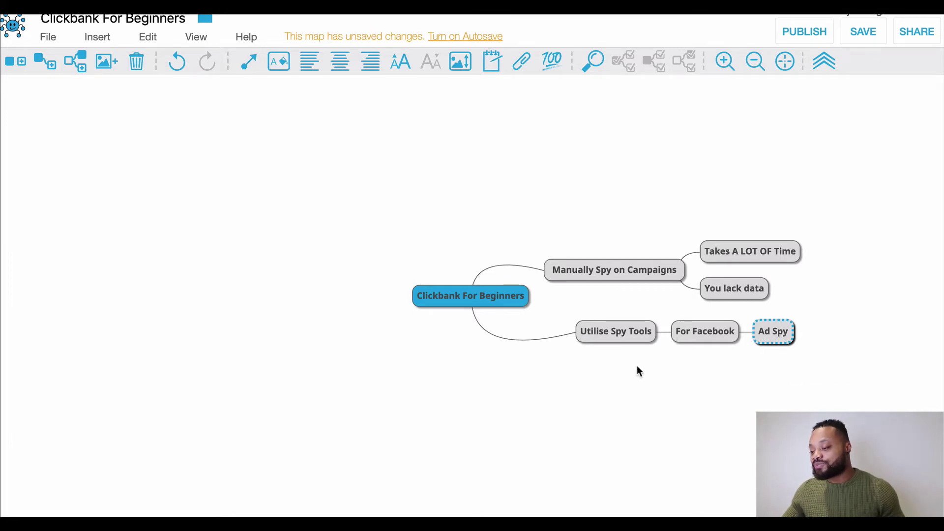
Add a second child node "For Native" to "Utilise Spy Tools".
left_click(640, 343)
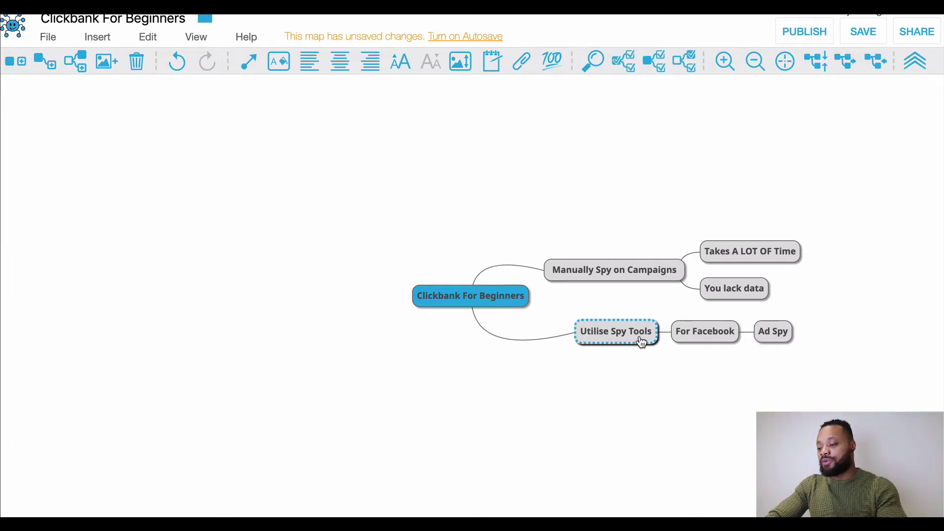
key("Tab")
type("For")
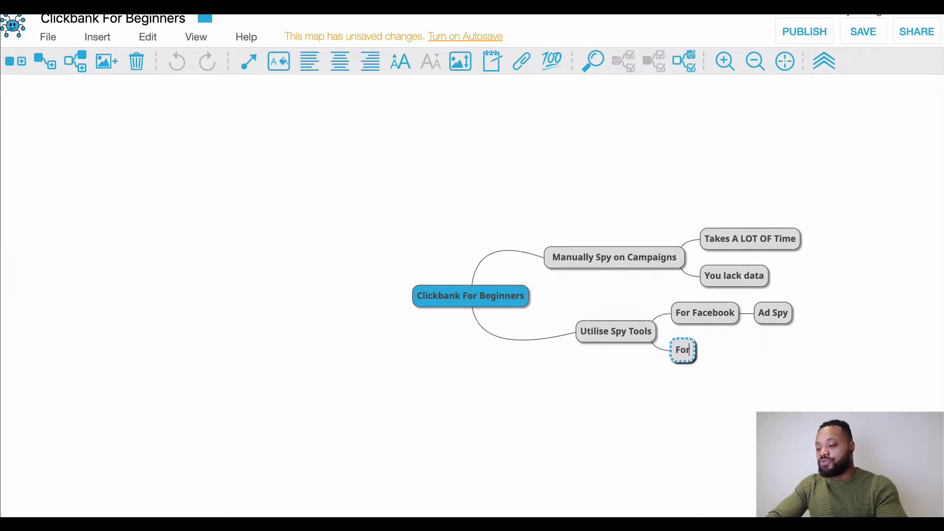
type(" nati")
key("BackSpace")
key("BackSpace")
key("BackSpace")
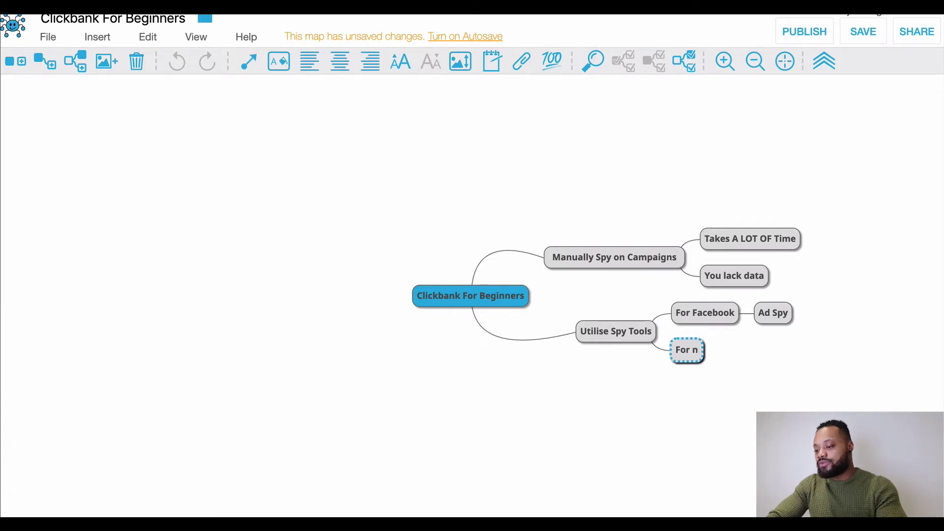
key("BackSpace")
type("Natie")
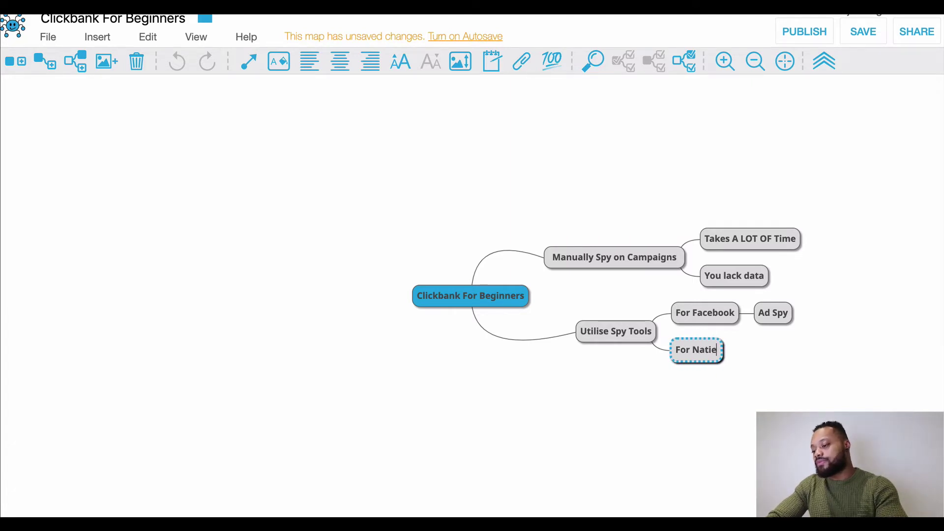
key("BackSpace")
type("ve")
Add a child node "Adplexity" to the "For Native" node.
key("Tab")
type("Ad")
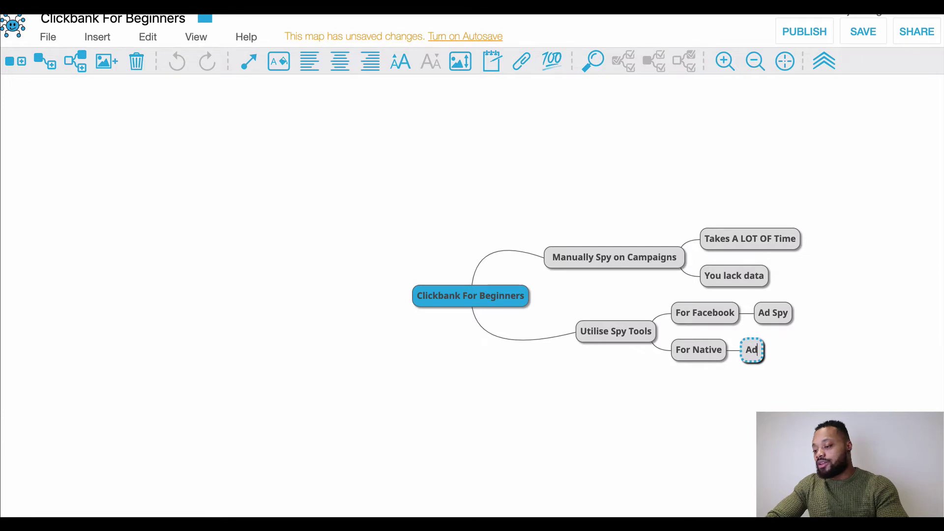
type("plexity")
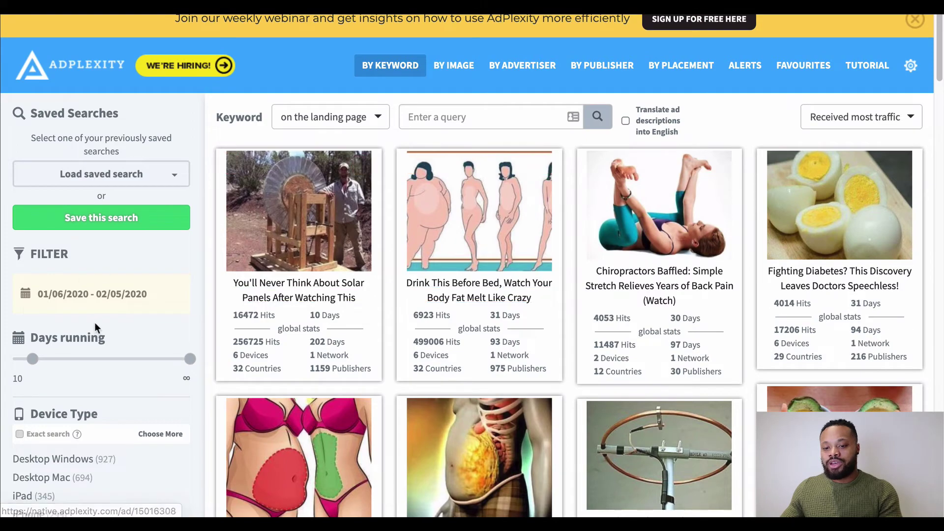
In AdPlexity, look through the search filters down to the affiliate network and tracking tool, along with the listed ClickBank ads.
scroll(95, 321, "down", 2)
scroll(101, 318, "down", 15)
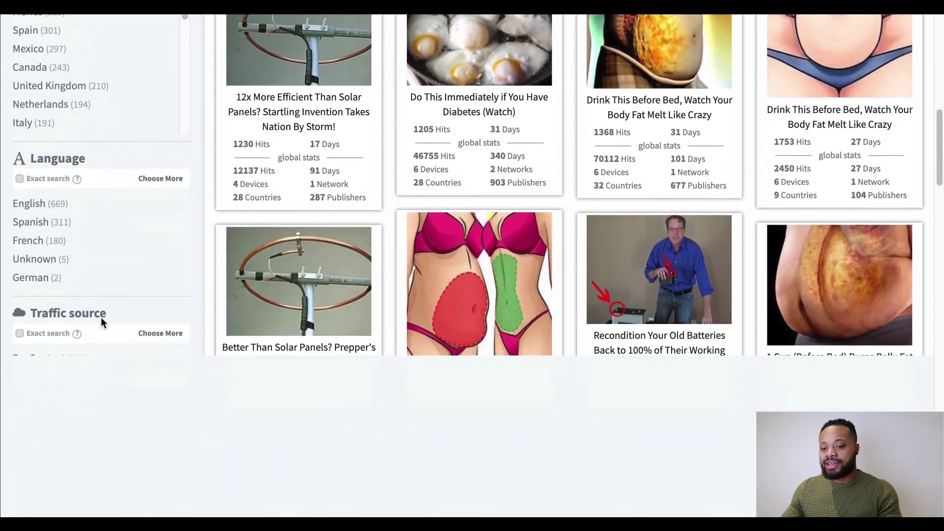
scroll(101, 317, "down", 3)
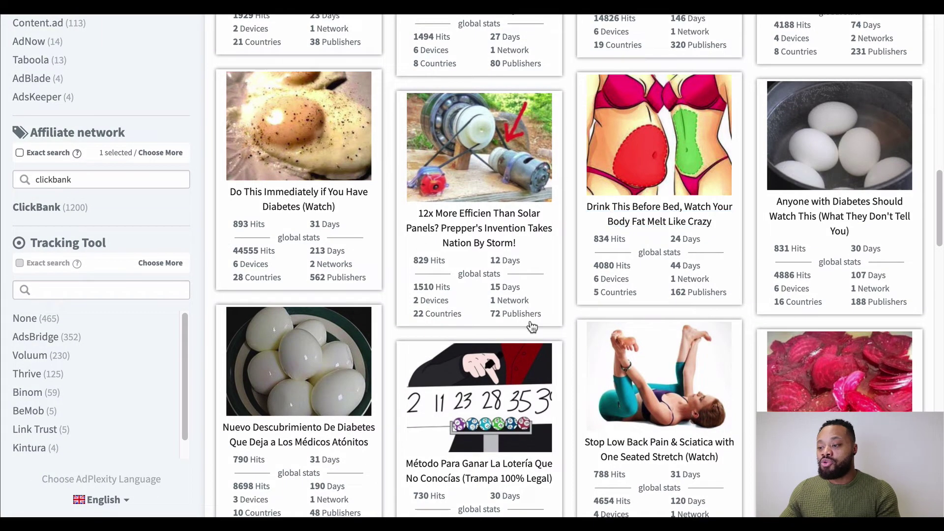
scroll(708, 307, "up", 15)
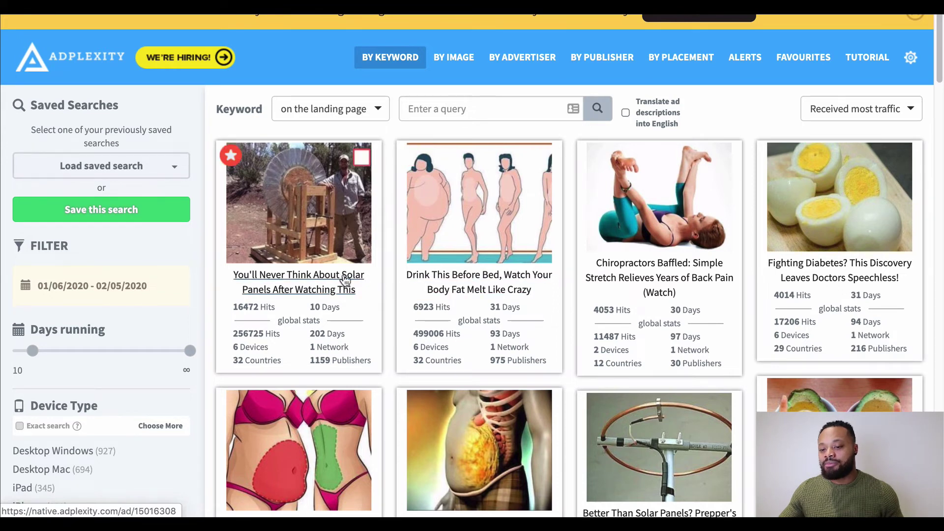
Open the ad "You'll Never Think About Solar Panels After Watching This" and examine its trend, device and publisher placement sections.
mouse_move(260, 339)
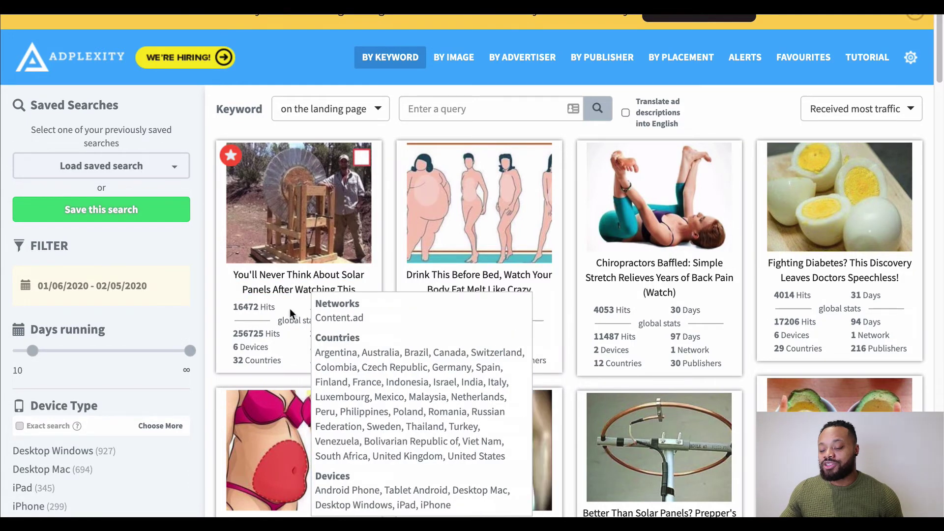
left_click(310, 287)
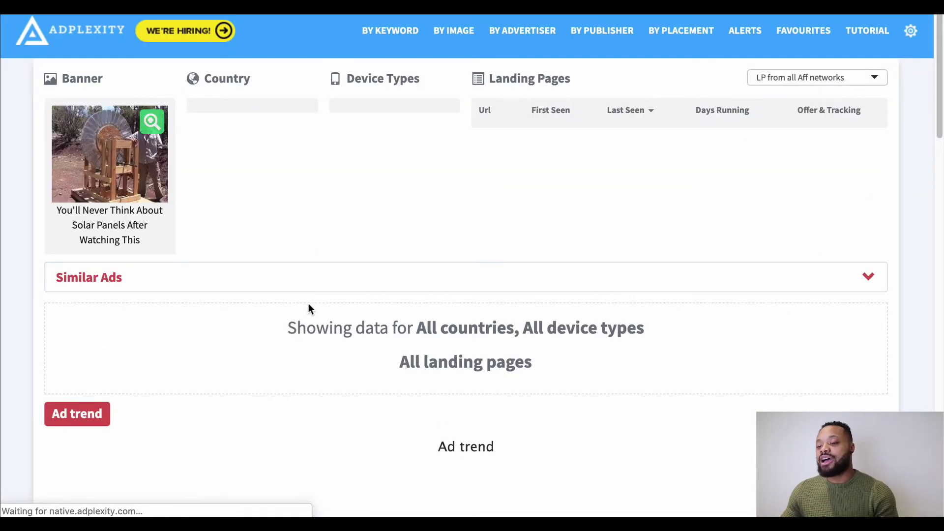
scroll(308, 304, "down", 5)
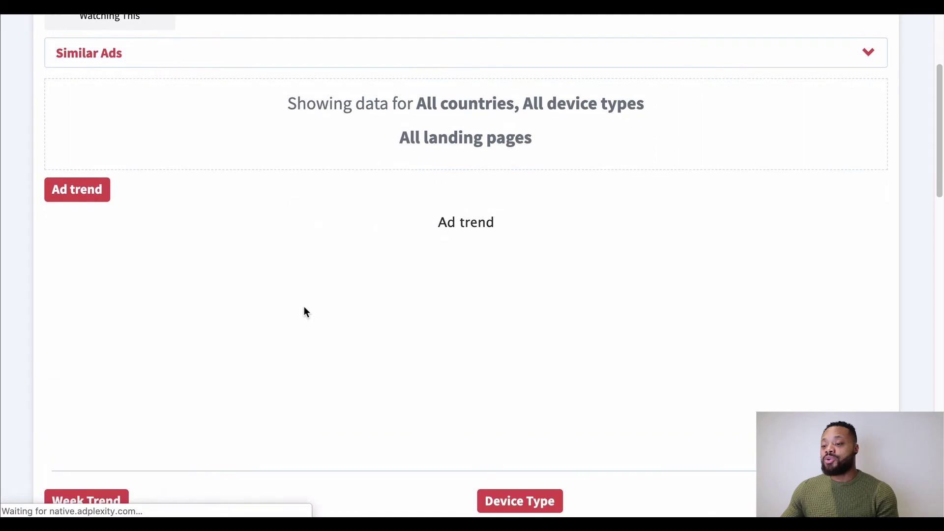
scroll(295, 311, "down", 15)
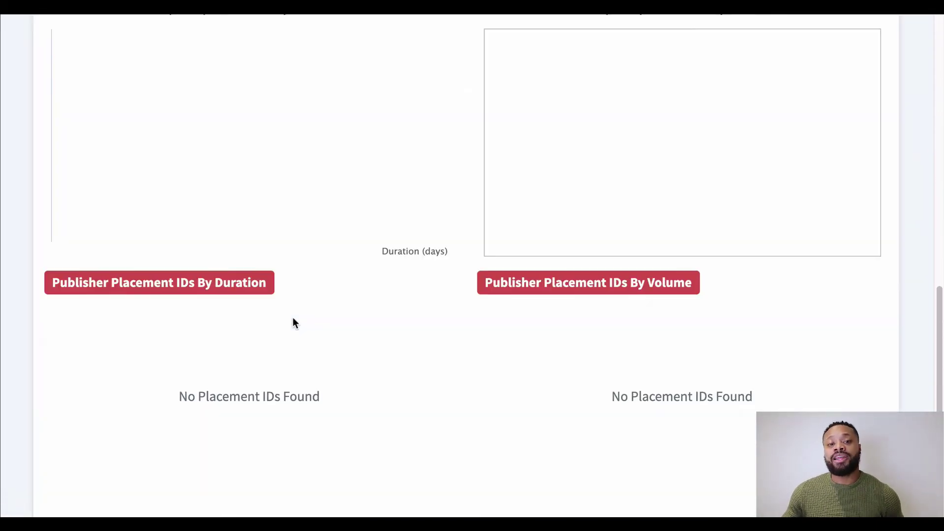
scroll(293, 323, "down", 1)
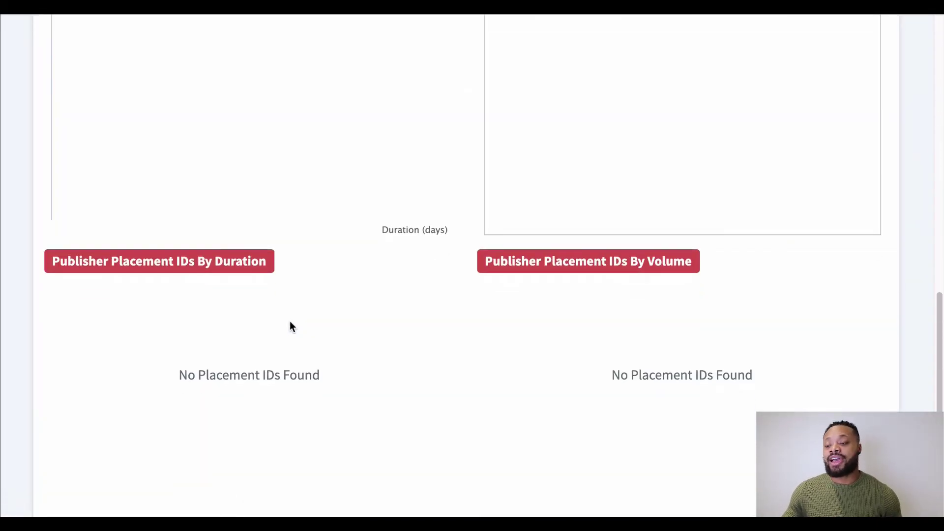